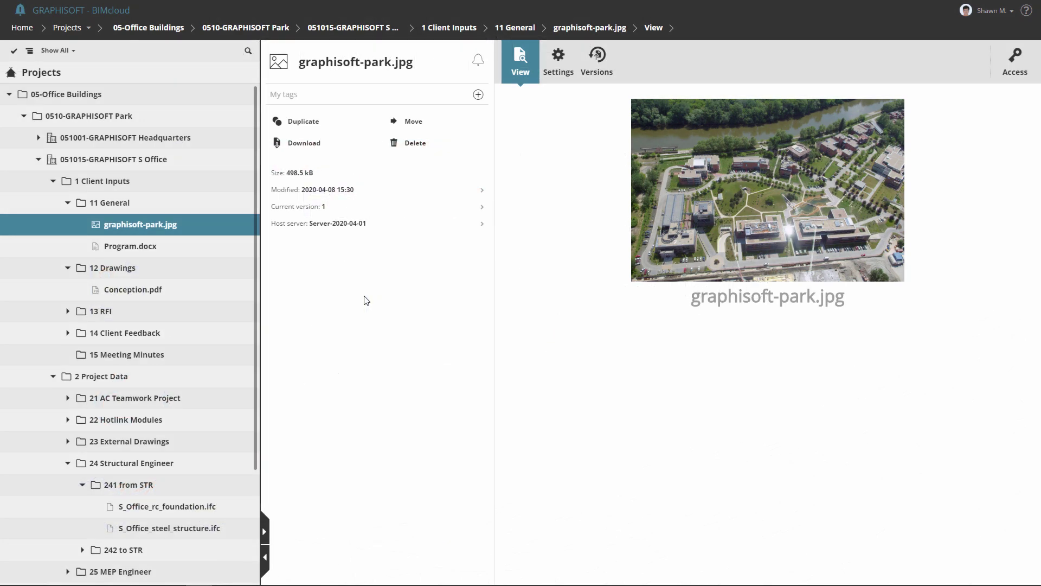
# Browse the details of Program.docx, Conception.pdf and S_Office_rc_foundation.ifc
pyautogui.click(120, 247)
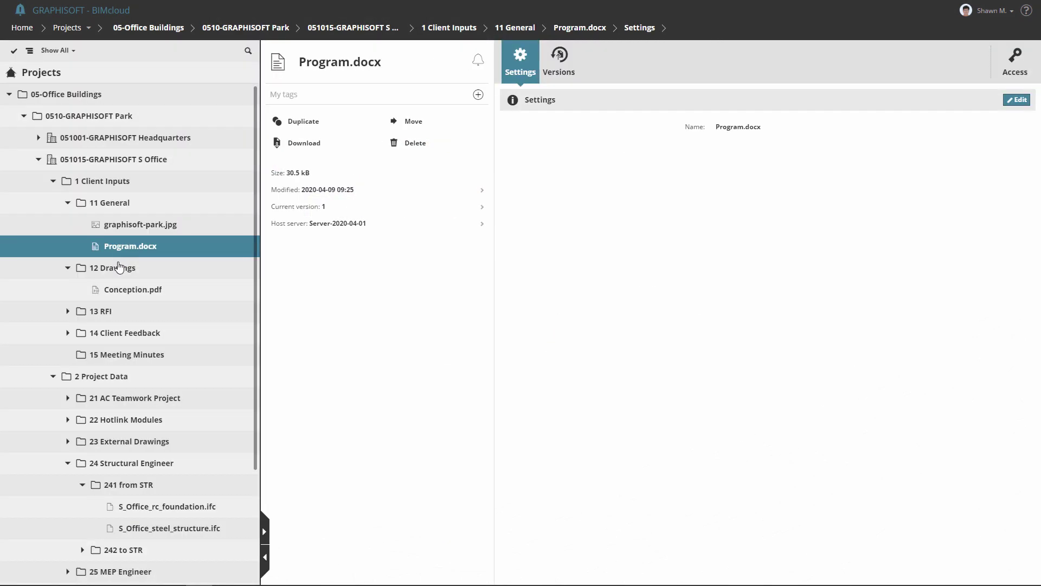
pyautogui.click(114, 290)
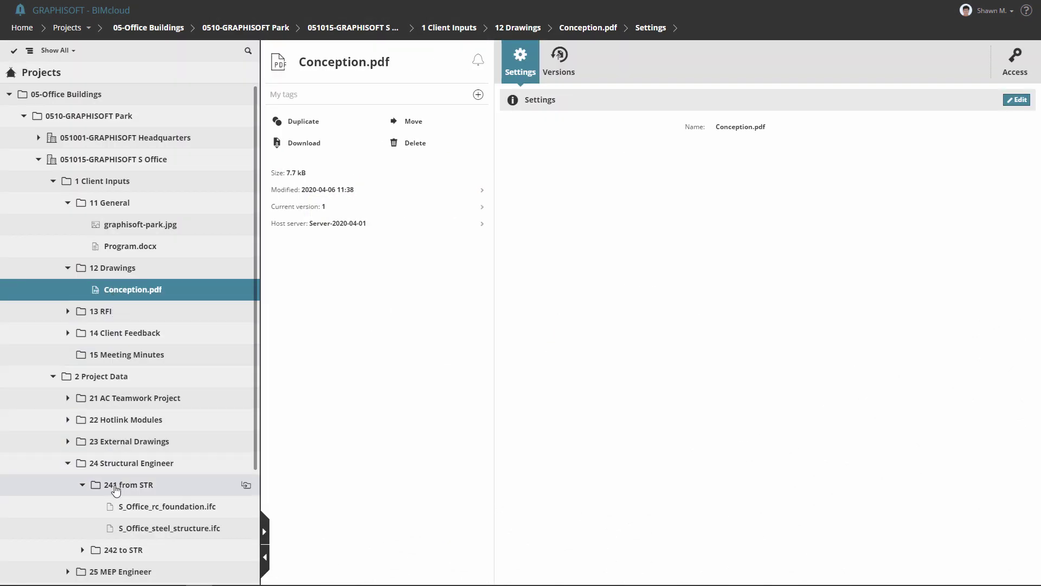
pyautogui.click(119, 513)
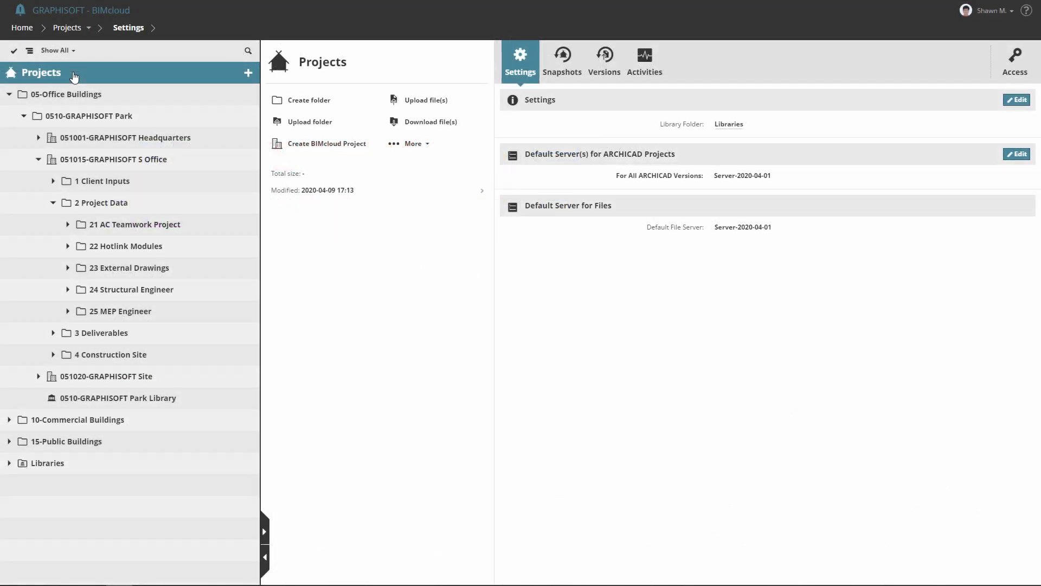
# Check the project root's access list and open the 14 Full access role's permissions
pyautogui.click(1026, 73)
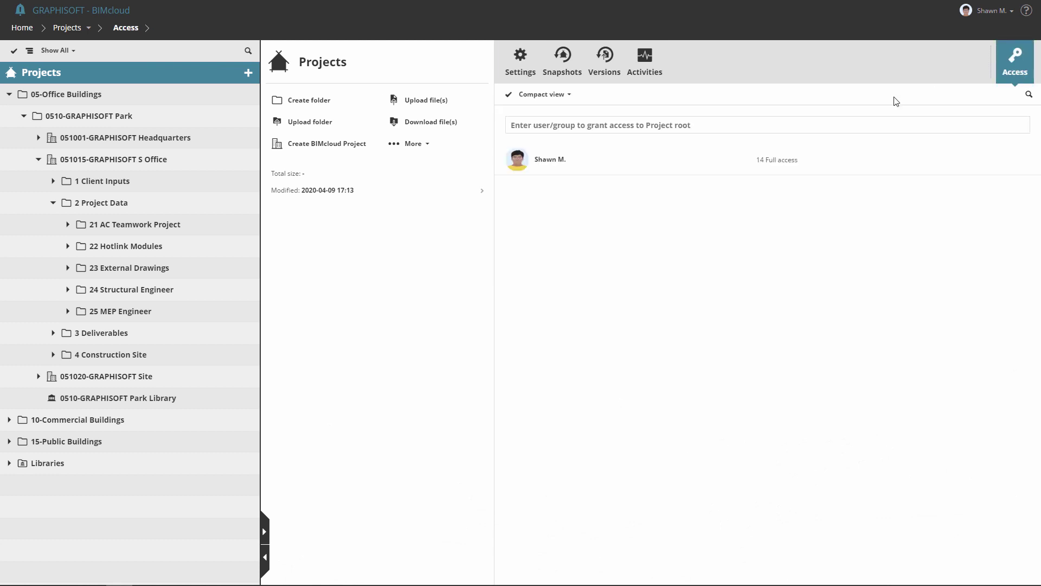
pyautogui.click(791, 162)
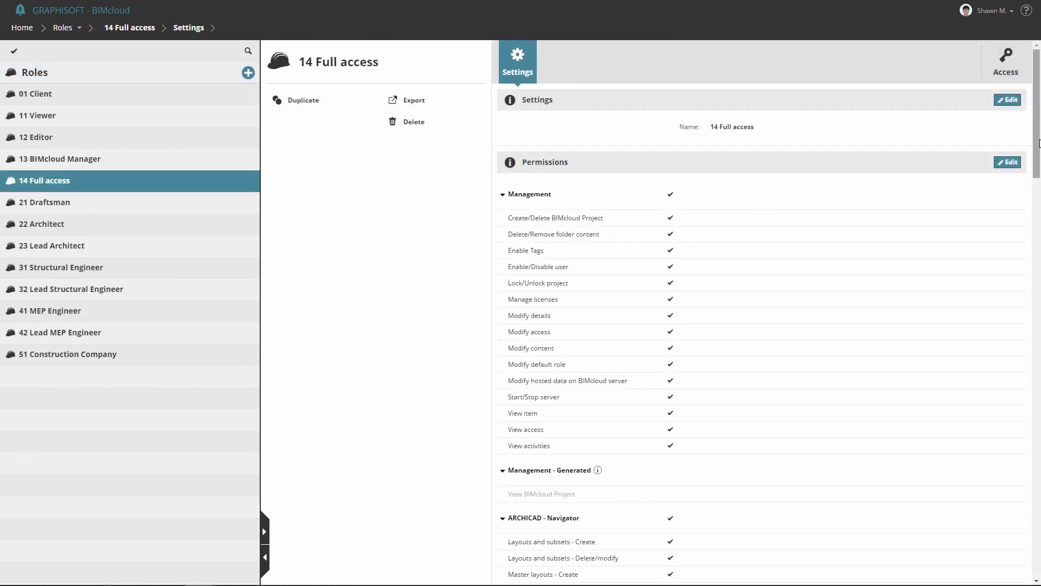
pyautogui.scroll(-2, 1038, 173)
pyautogui.moveTo(1038, 173); pyautogui.dragTo(1038, 529)
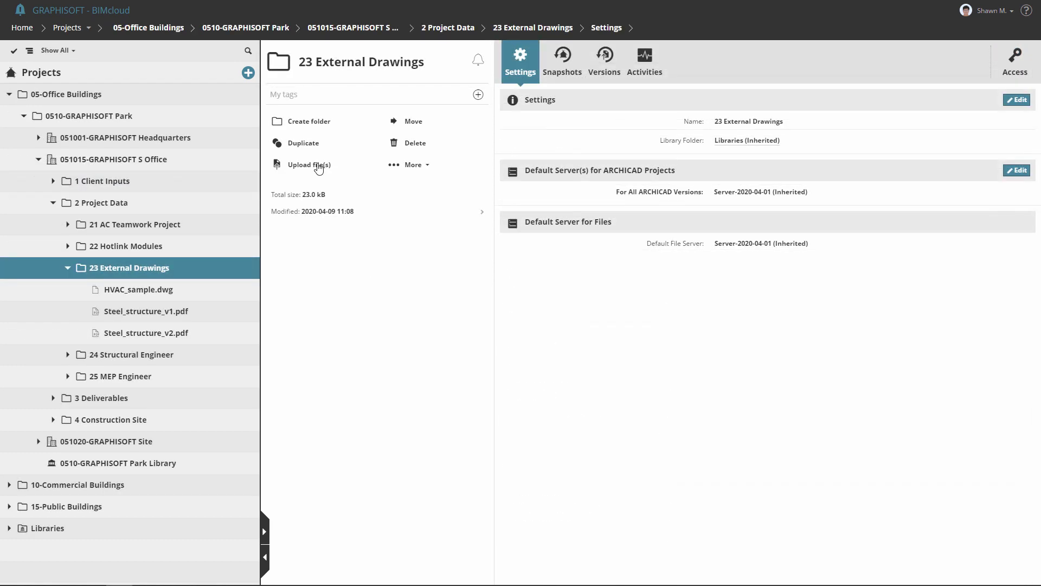
# Upload the local Curtain Wall Samples folder into 23 External Drawings and view it
pyautogui.click(318, 166)
pyautogui.click(447, 279)
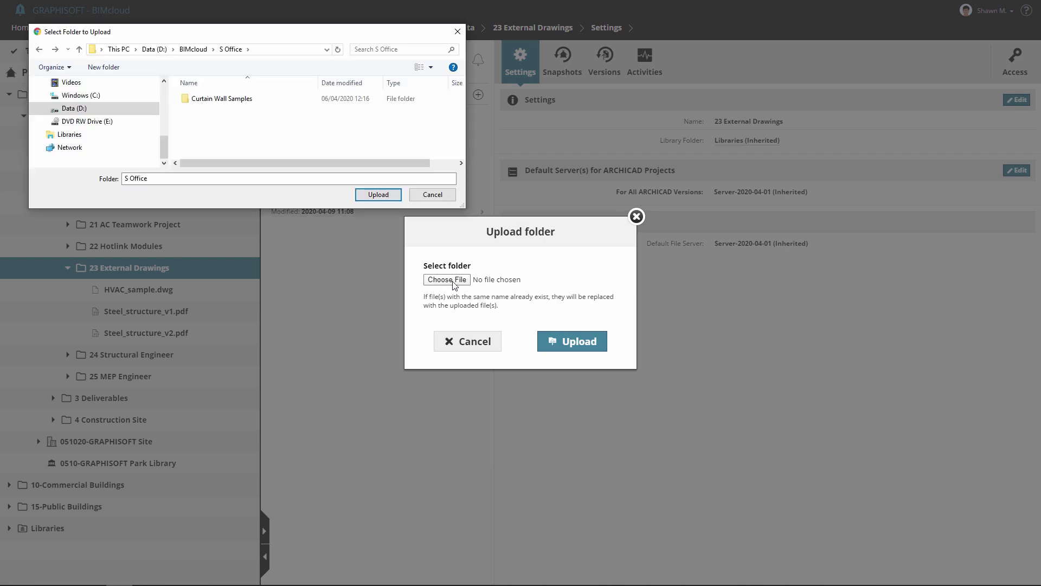
pyautogui.click(233, 107)
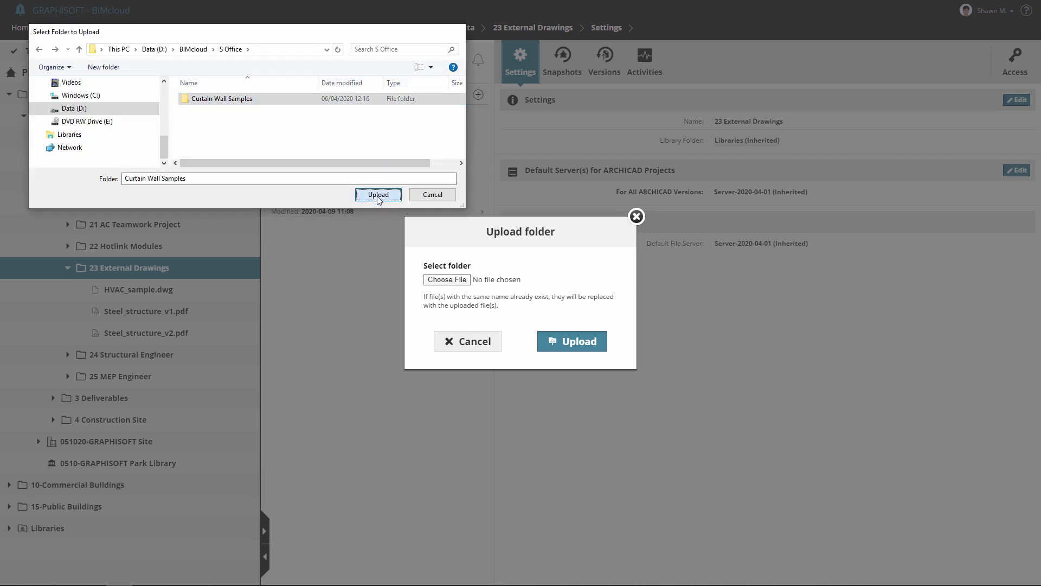
pyautogui.click(380, 196)
pyautogui.click(566, 342)
pyautogui.click(83, 289)
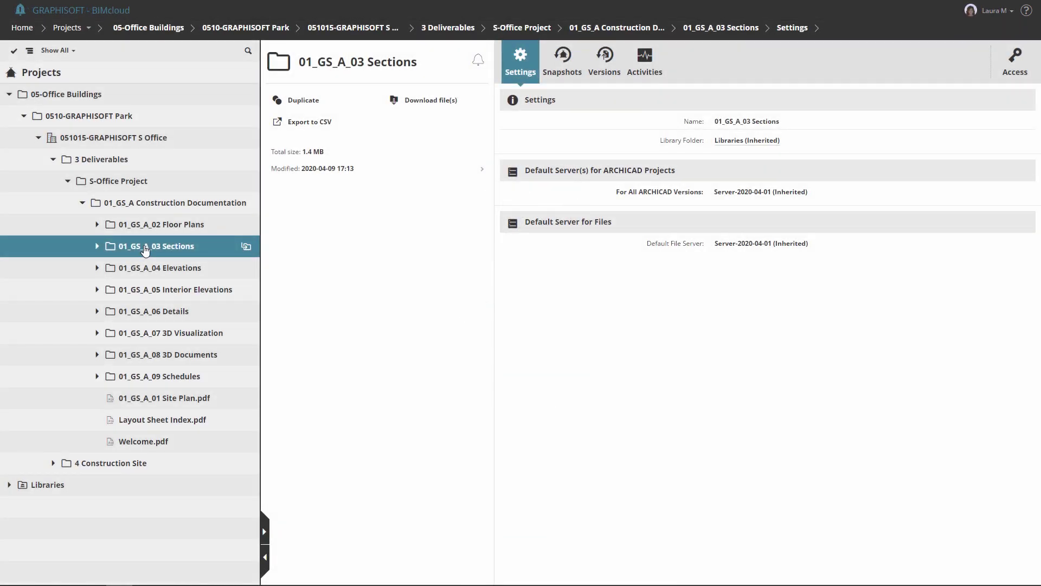
# Download the 01_GS_A_03 Sections folder as a zip archive
pyautogui.click(427, 101)
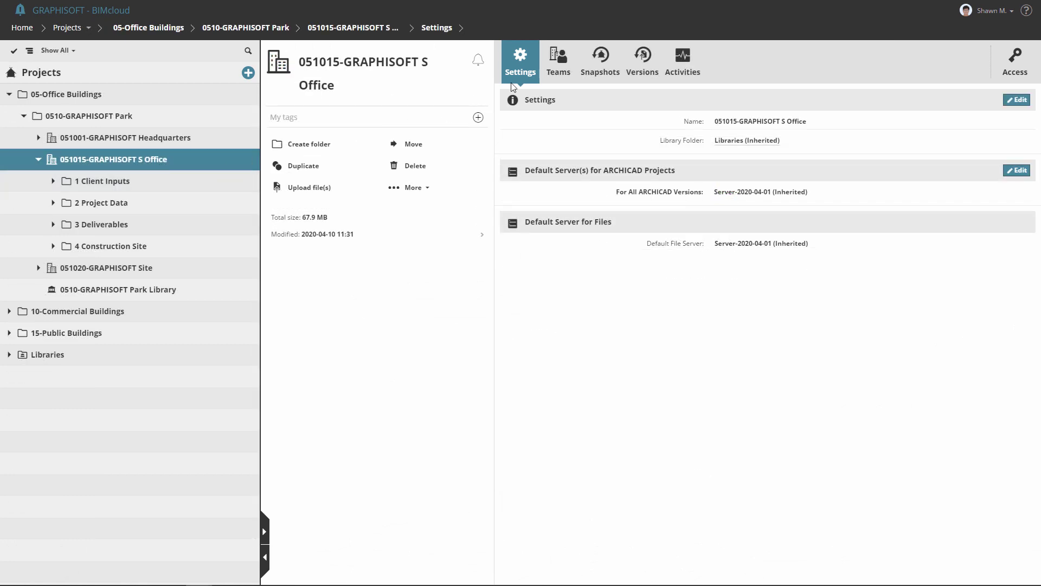
# Sign in as another user and confirm uploading into 15 Meeting Minutes is blocked
pyautogui.click(557, 65)
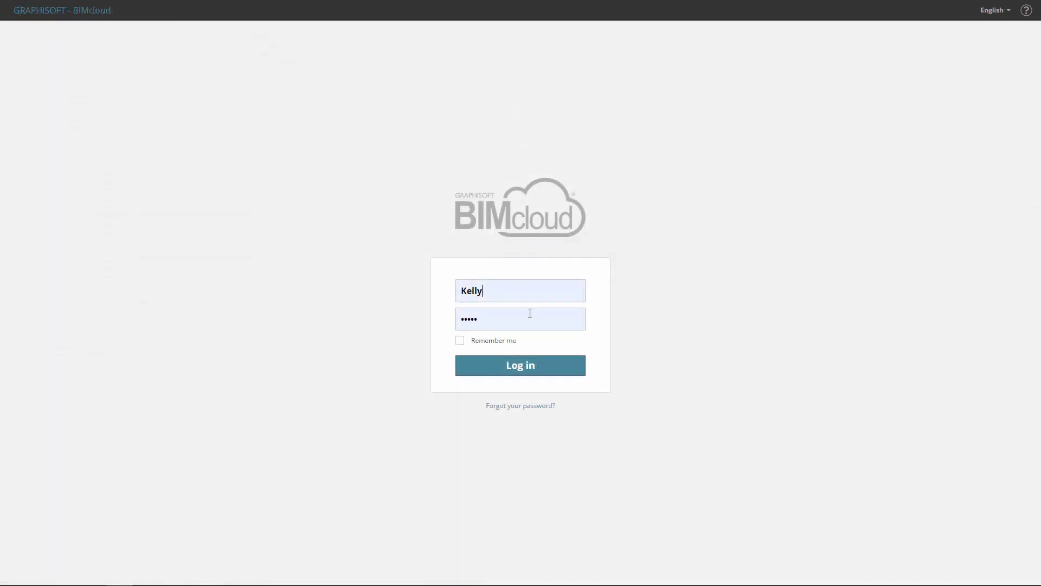
pyautogui.click(529, 366)
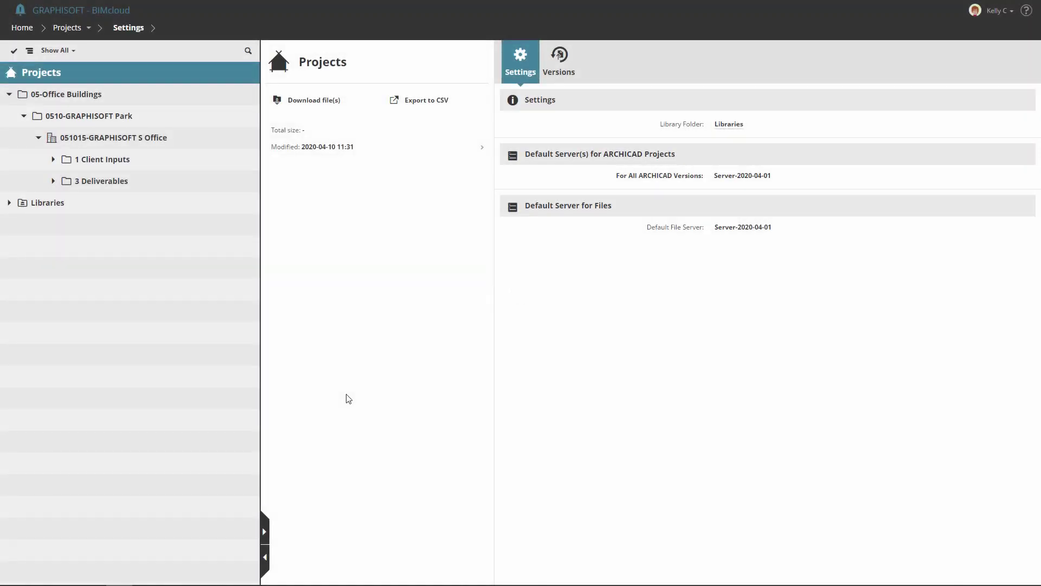
pyautogui.moveTo(102, 160)
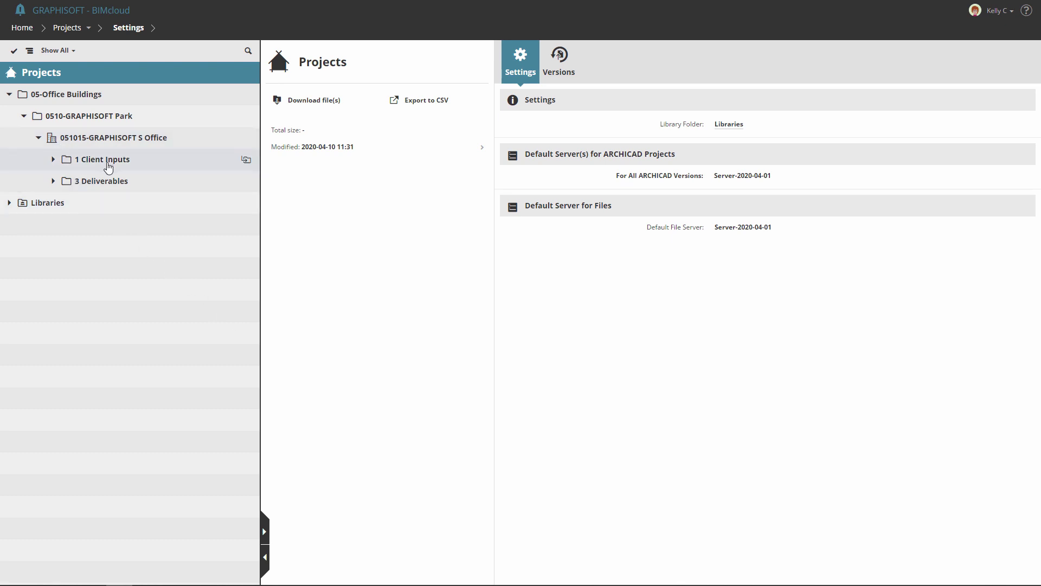
pyautogui.click(53, 161)
pyautogui.click(52, 290)
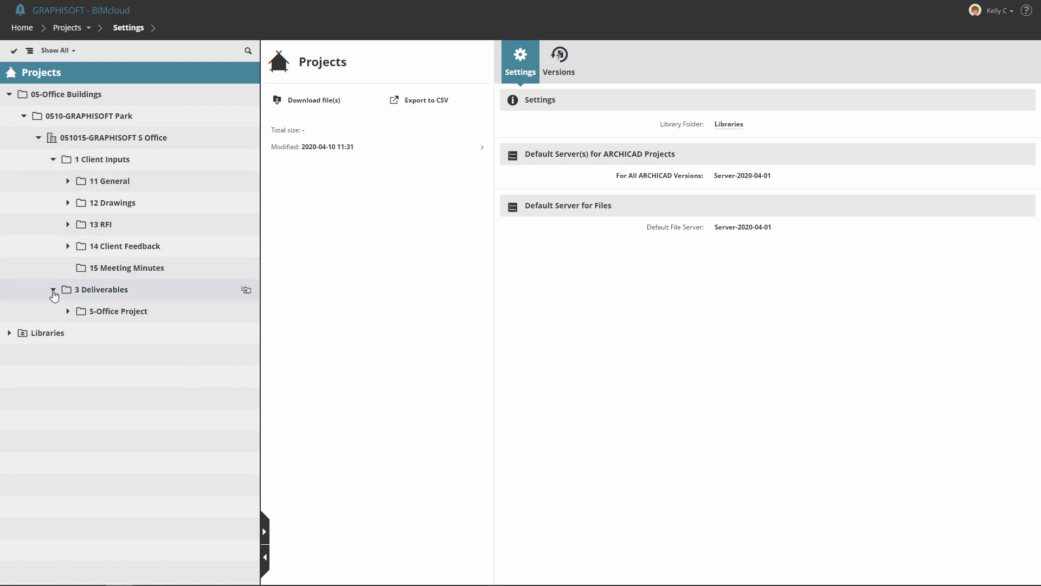
pyautogui.click(68, 310)
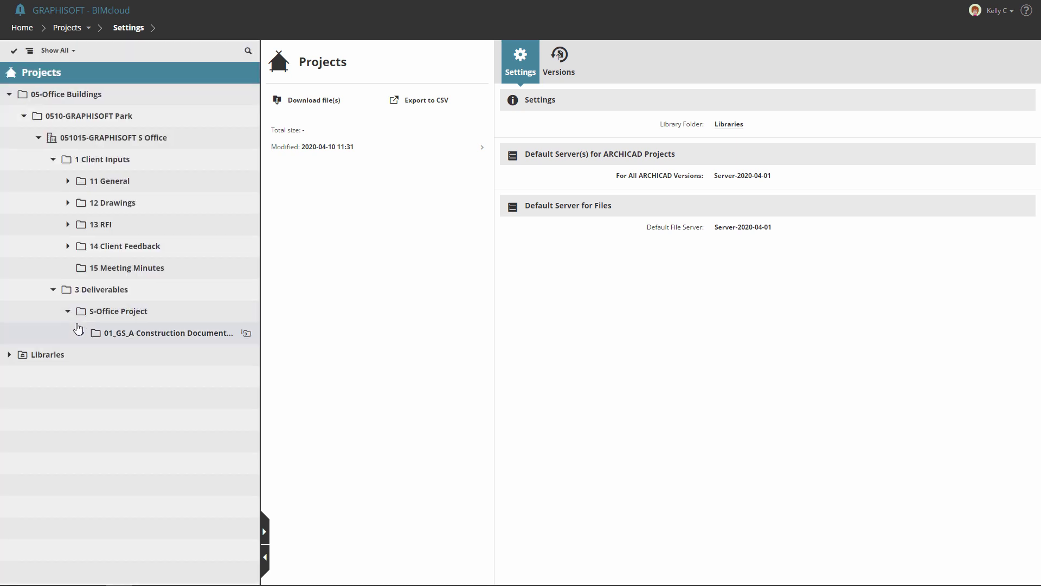
pyautogui.click(173, 272)
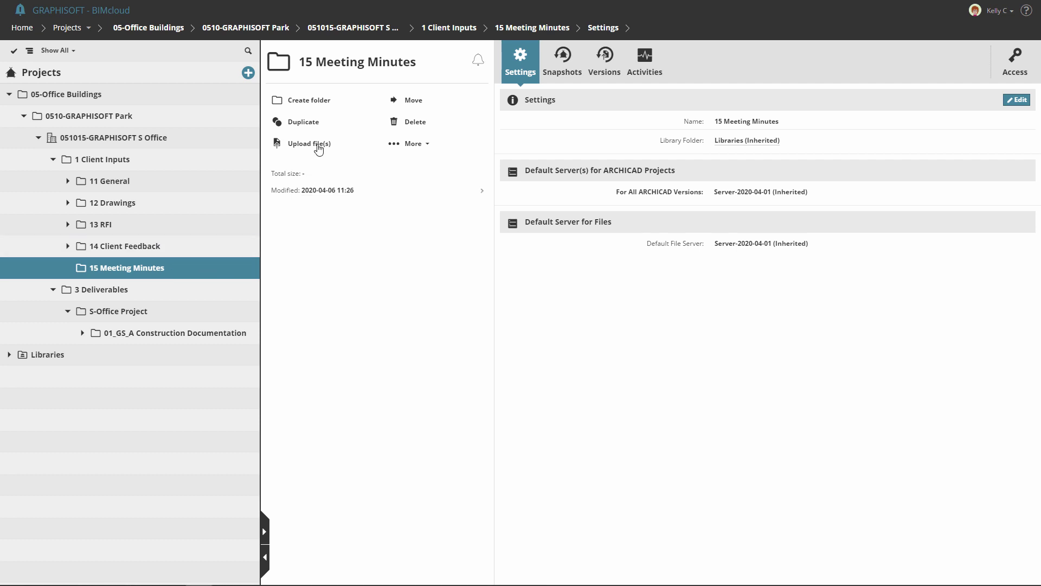
pyautogui.click(318, 149)
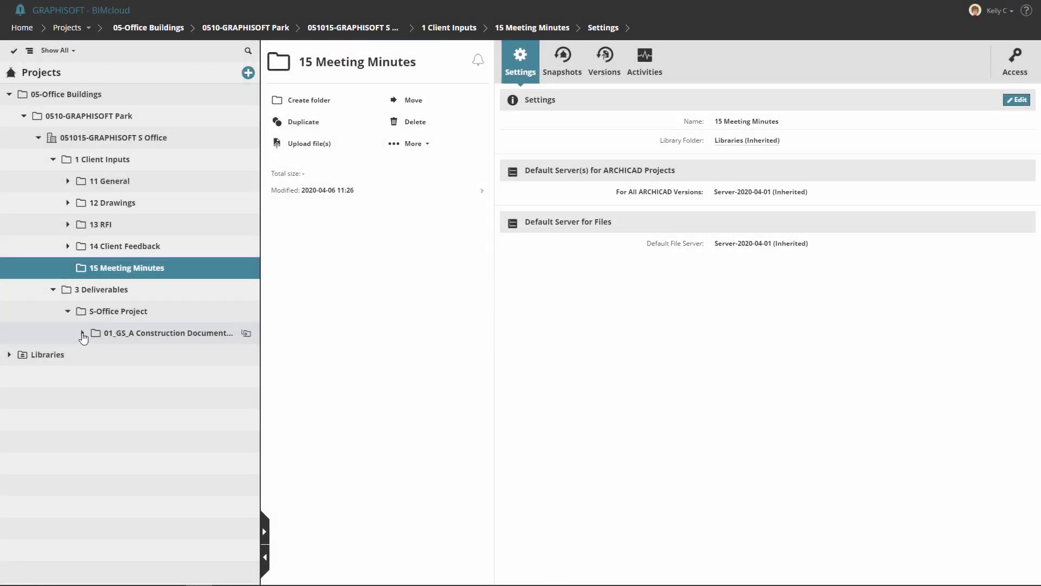
# Download 01_GS_A_04_1 West Elevation.pdf from the Construction Documentation elevations
pyautogui.click(82, 334)
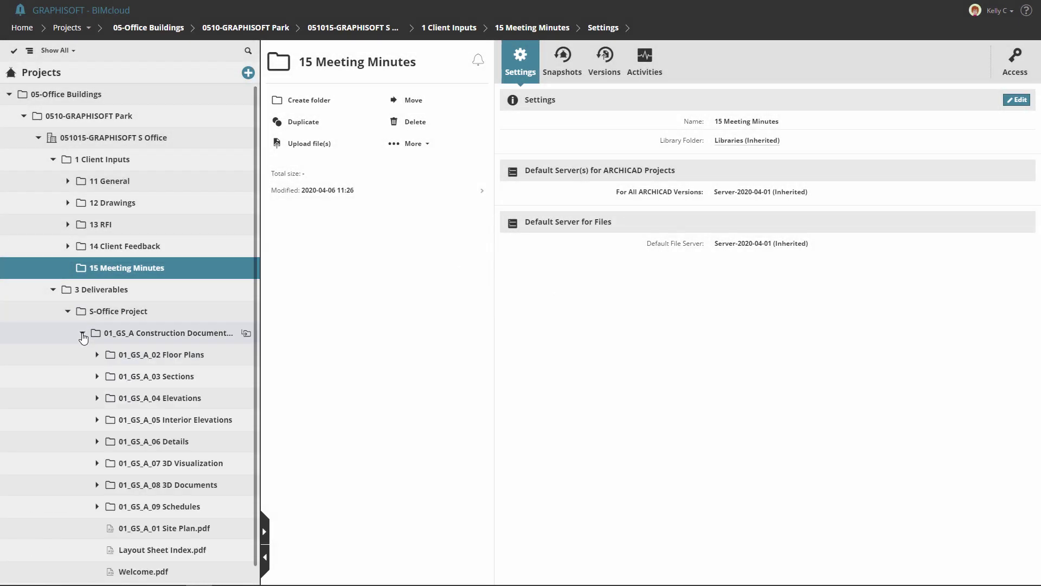
pyautogui.click(97, 398)
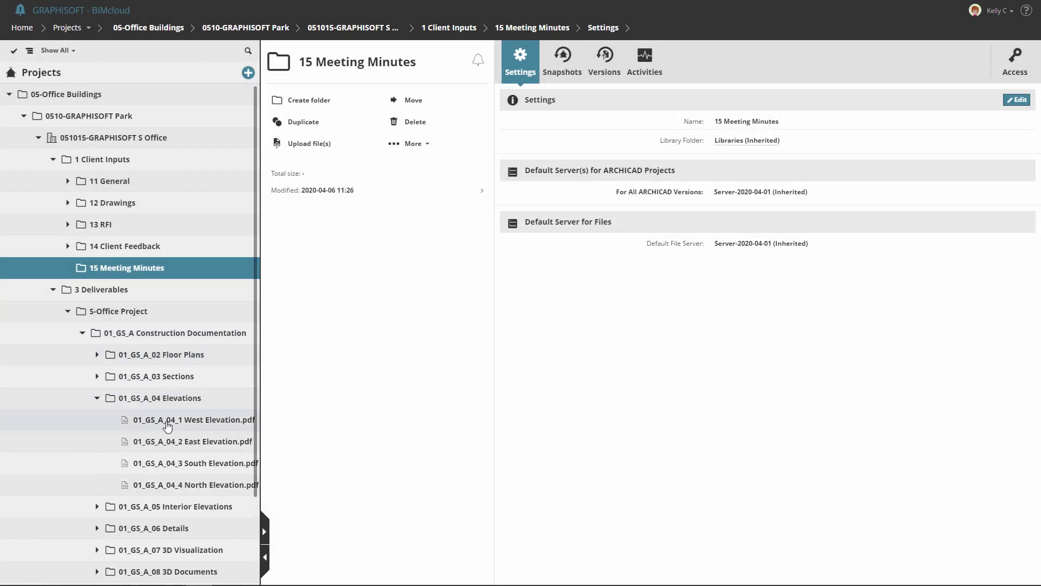
pyautogui.click(135, 420)
pyautogui.click(305, 122)
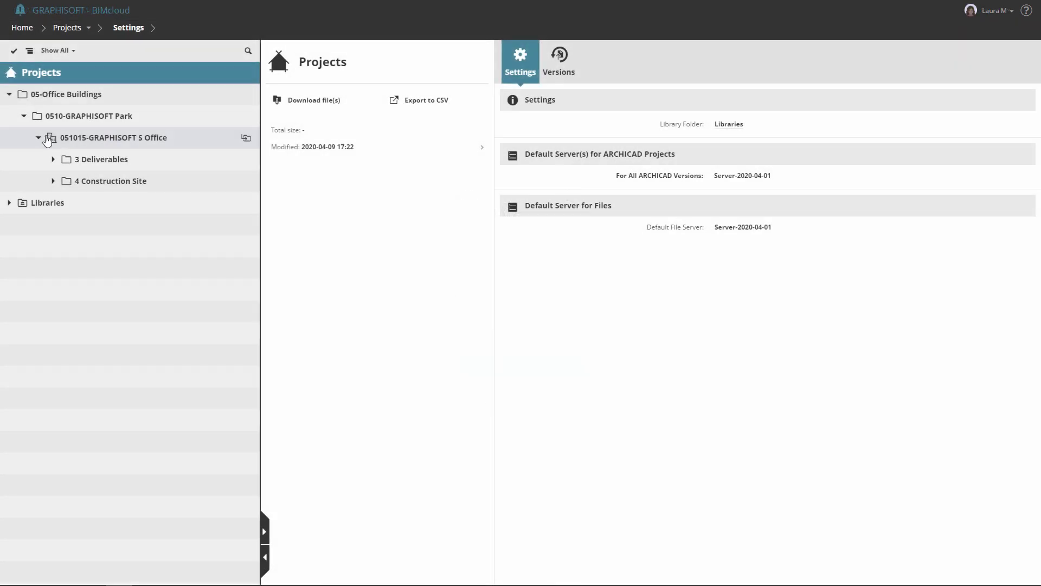
# Browse the 41 RFI folder and the S-Office Project folder under 3 Deliverables
pyautogui.click(54, 181)
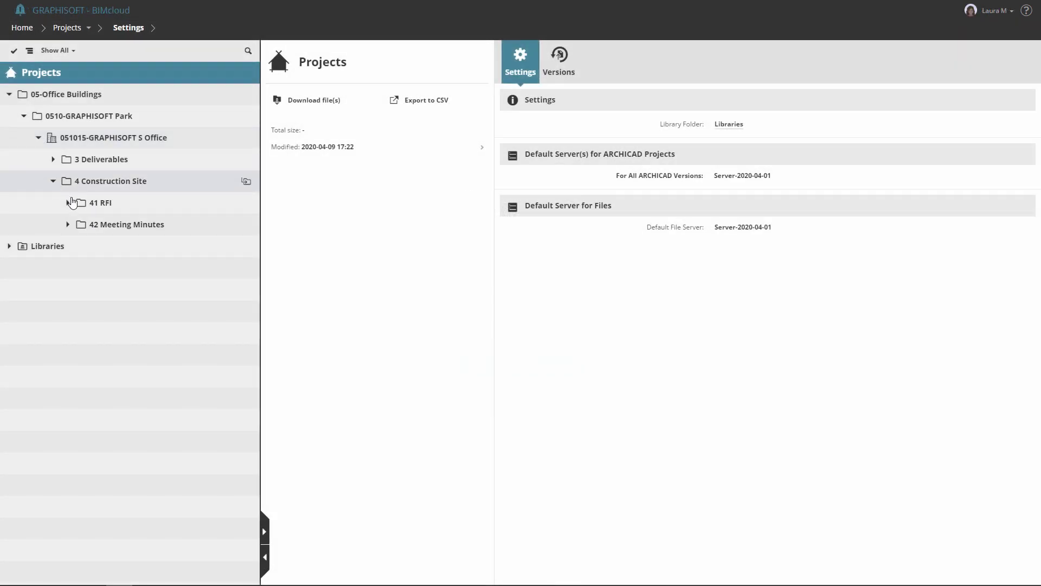
pyautogui.click(94, 206)
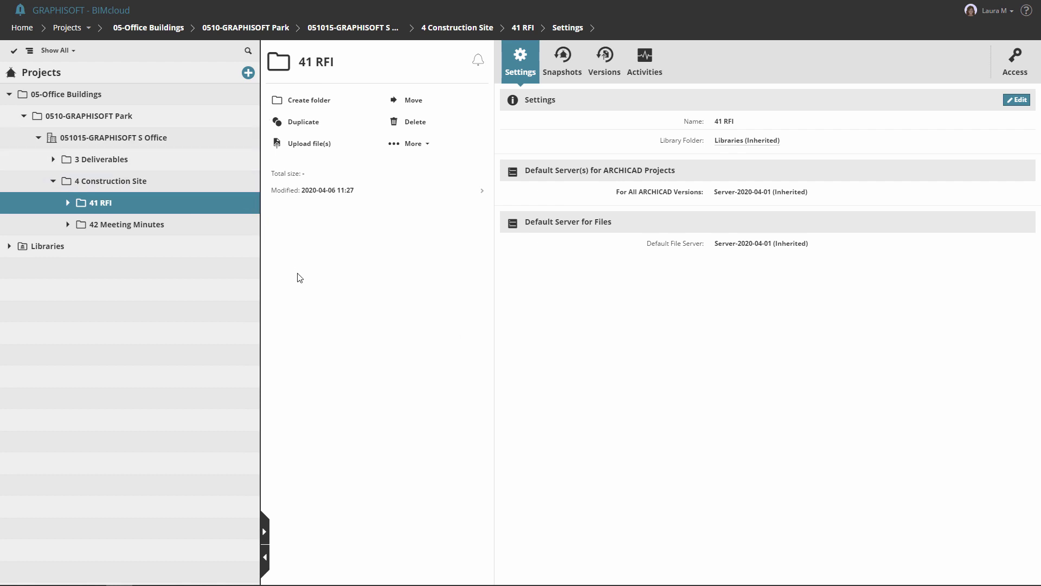
pyautogui.click(53, 181)
pyautogui.click(53, 159)
pyautogui.click(113, 181)
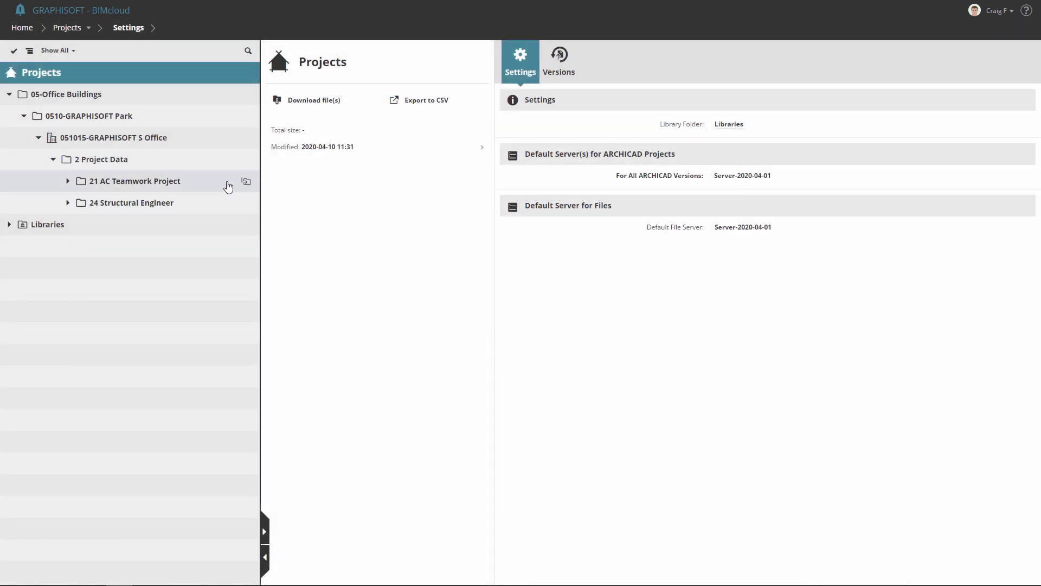
# Check the 21 AC Teamwork Project, 24 Structural Engineer and 25 MEP Engineer folders
pyautogui.click(227, 186)
pyautogui.click(217, 206)
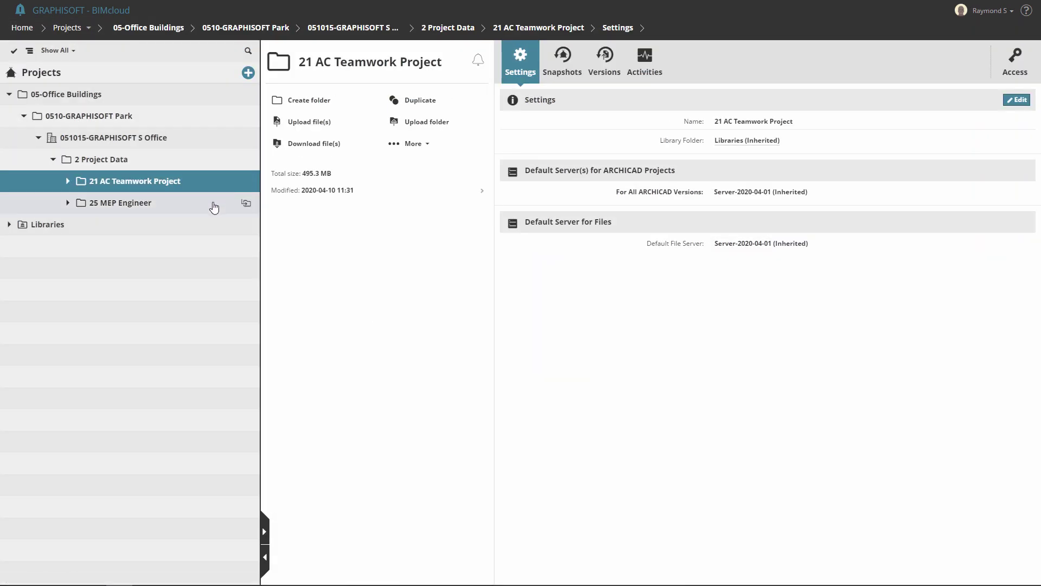
pyautogui.click(214, 204)
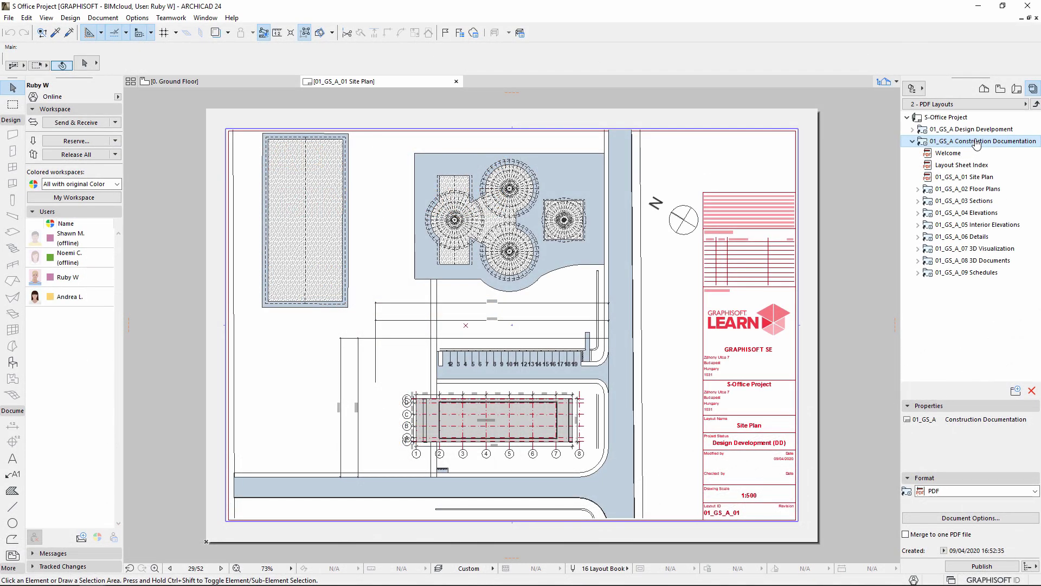
# Publish the Construction Documentation set to BIMcloud's 3 Deliverables folder
pyautogui.rightClick(977, 144)
pyautogui.click(953, 265)
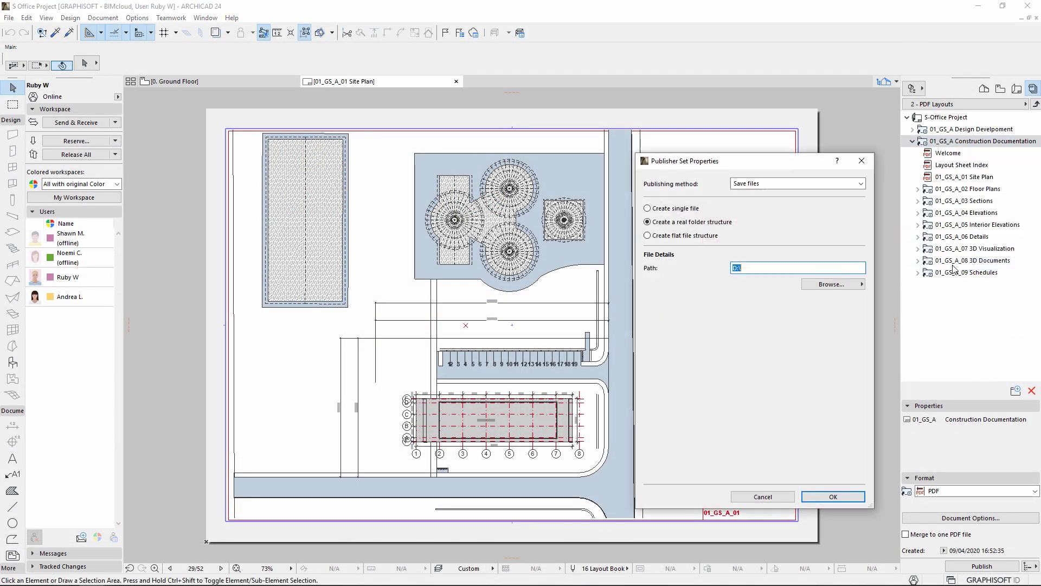
pyautogui.click(846, 284)
pyautogui.click(881, 298)
pyautogui.click(278, 284)
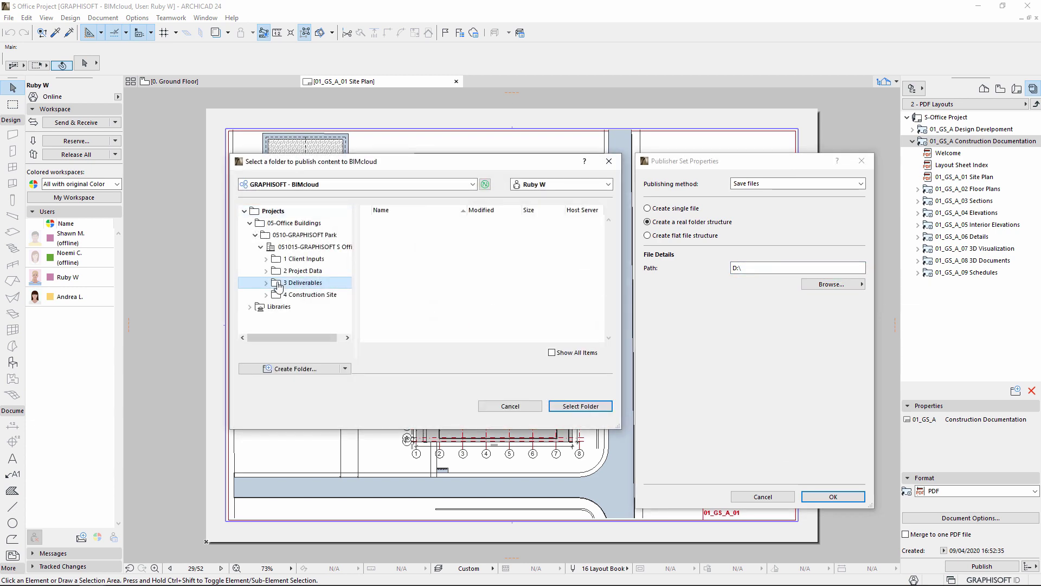
pyautogui.click(577, 406)
pyautogui.click(815, 496)
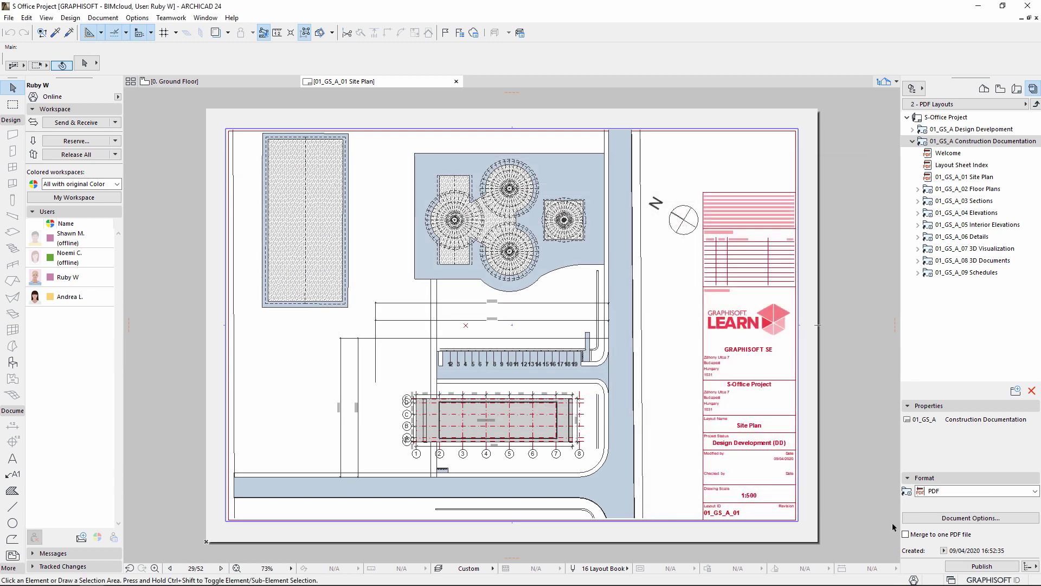
pyautogui.click(977, 565)
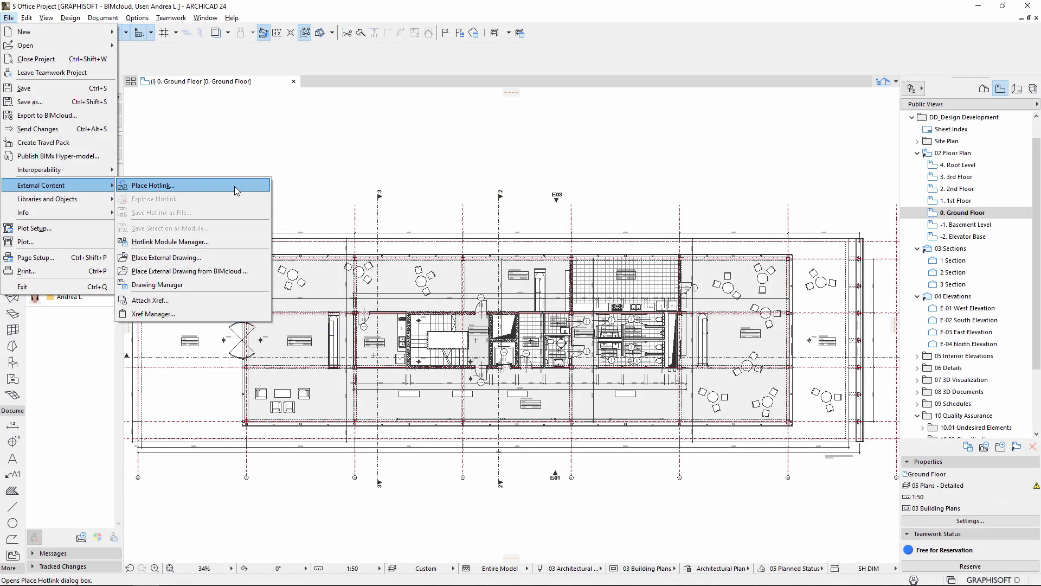
# Place a hotlink to Office_unit.mod from BIMcloud's 22 Hotlink Modules folder
pyautogui.click(235, 186)
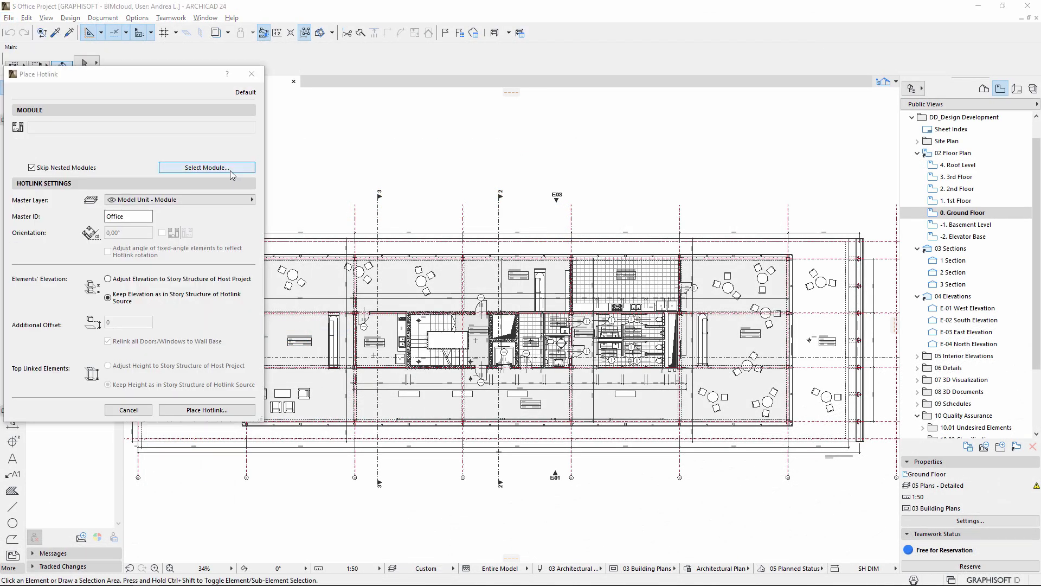
pyautogui.click(231, 170)
pyautogui.click(590, 215)
pyautogui.click(663, 227)
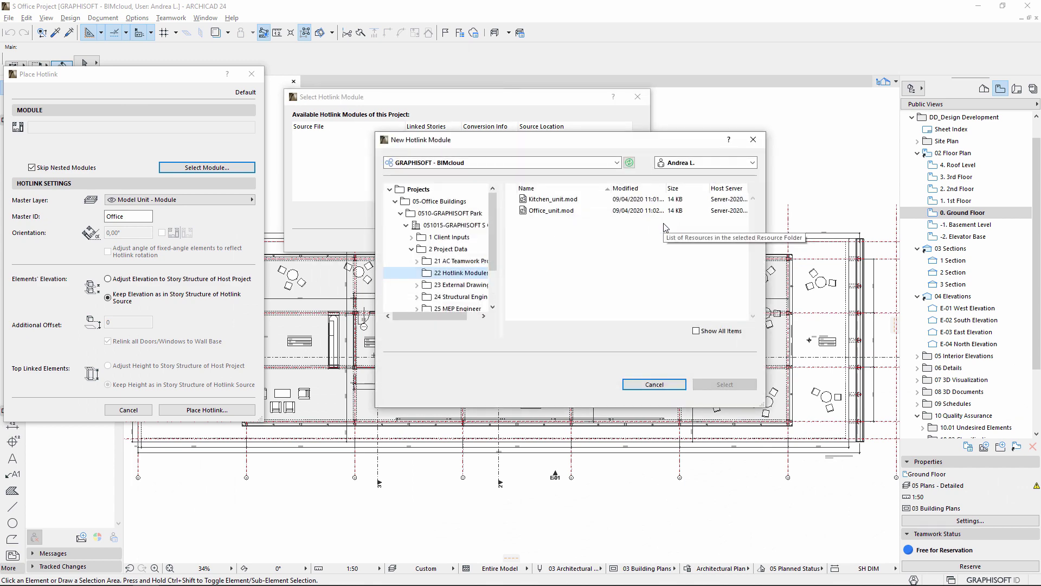
pyautogui.click(572, 211)
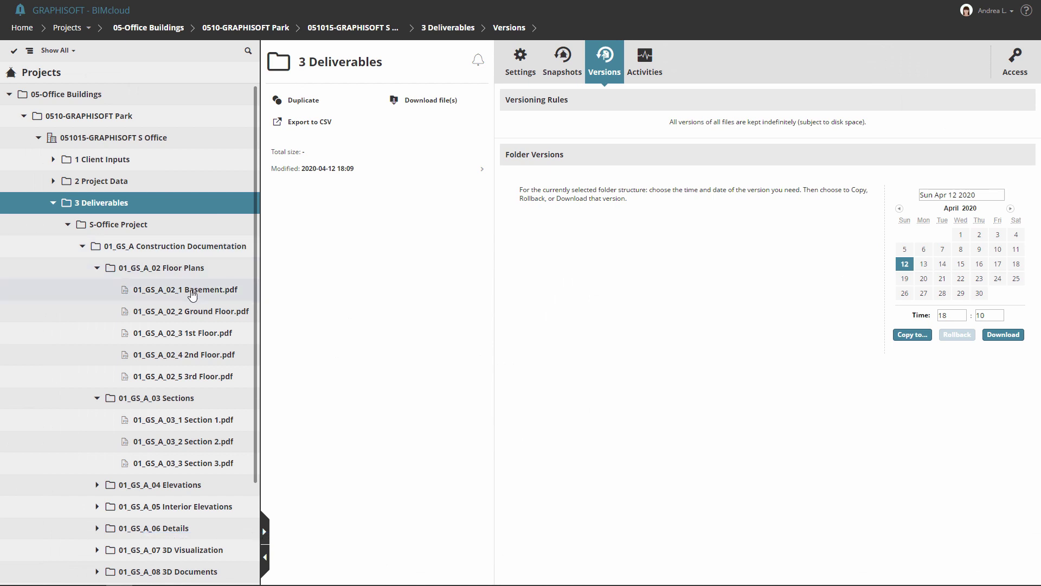
# Roll 01_GS_A_02_5 3rd Floor.pdf back to version 1, then select the version hour
pyautogui.click(192, 295)
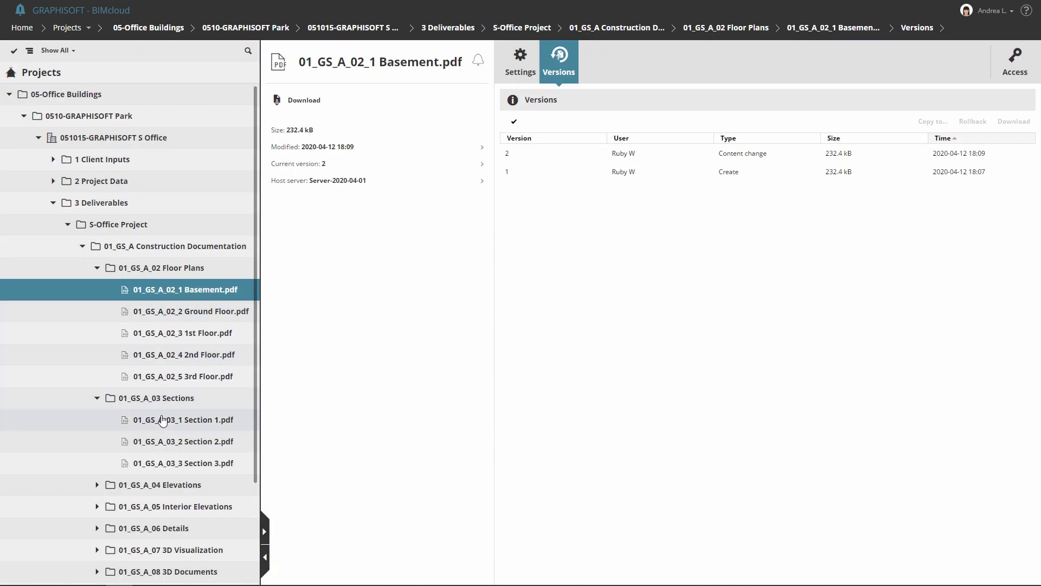
pyautogui.click(163, 421)
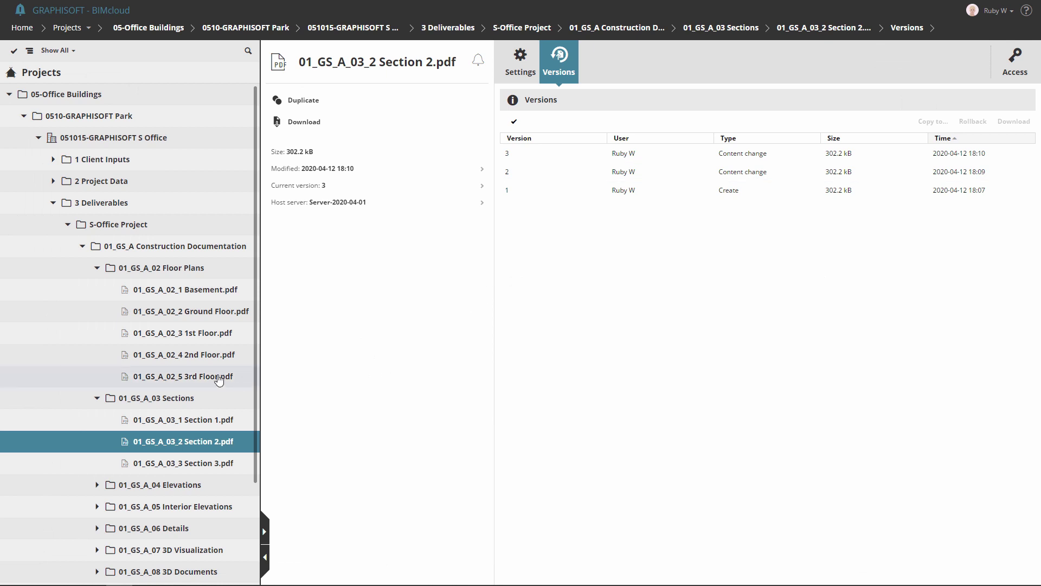
pyautogui.click(244, 376)
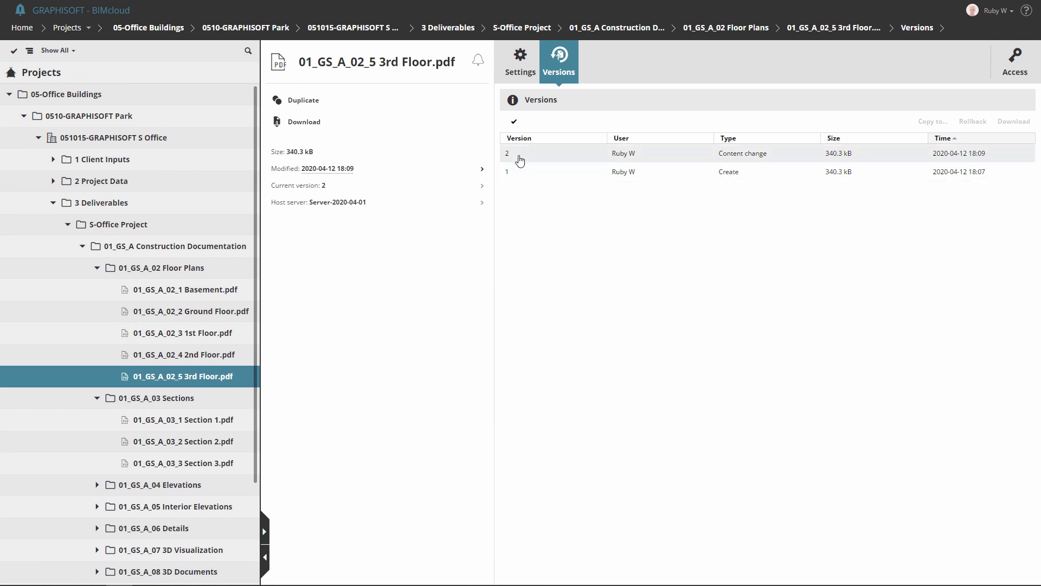
pyautogui.click(516, 173)
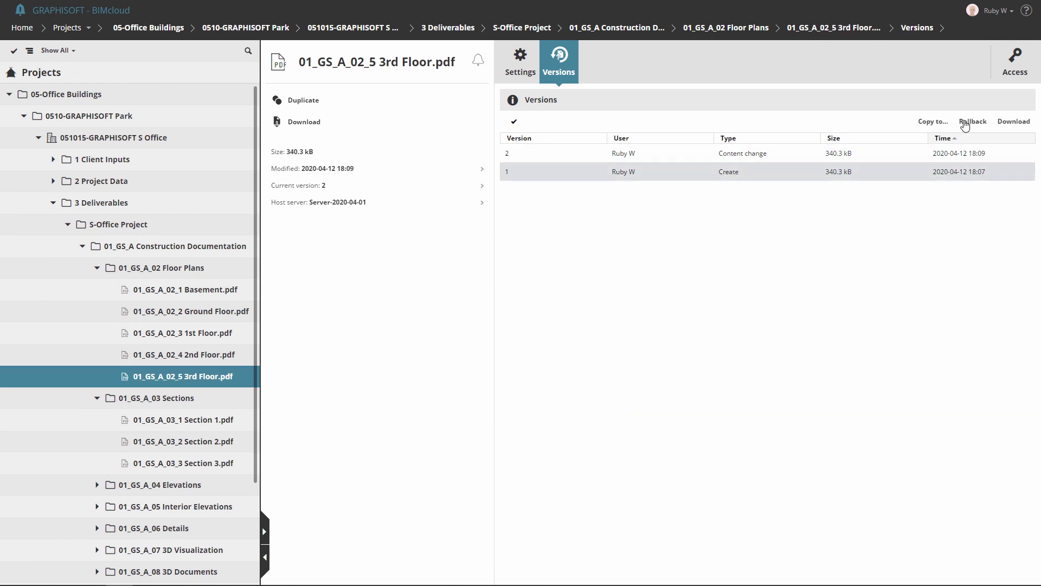
pyautogui.click(964, 124)
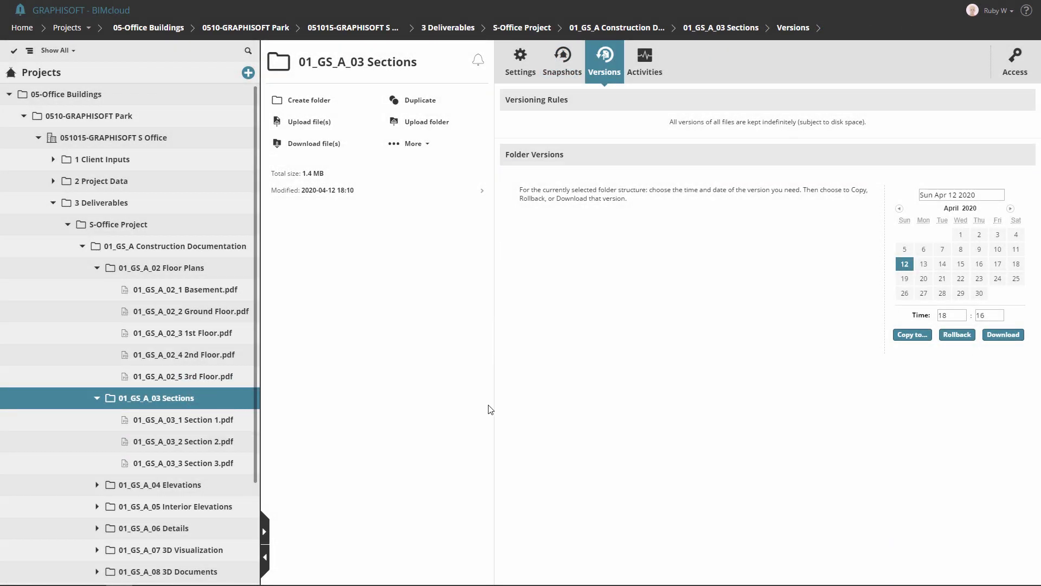
pyautogui.doubleClick(955, 315)
pyautogui.write('17')
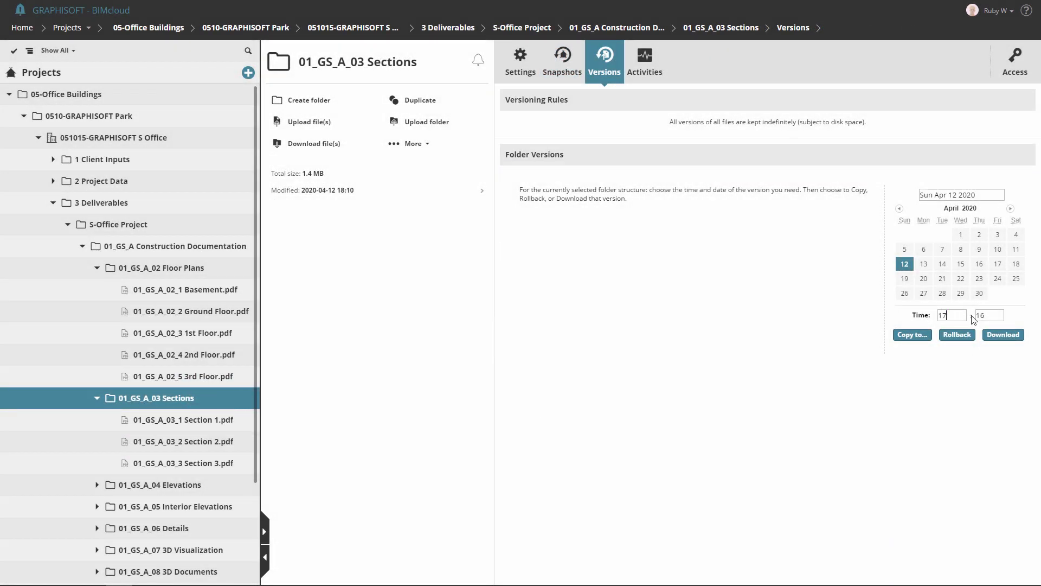